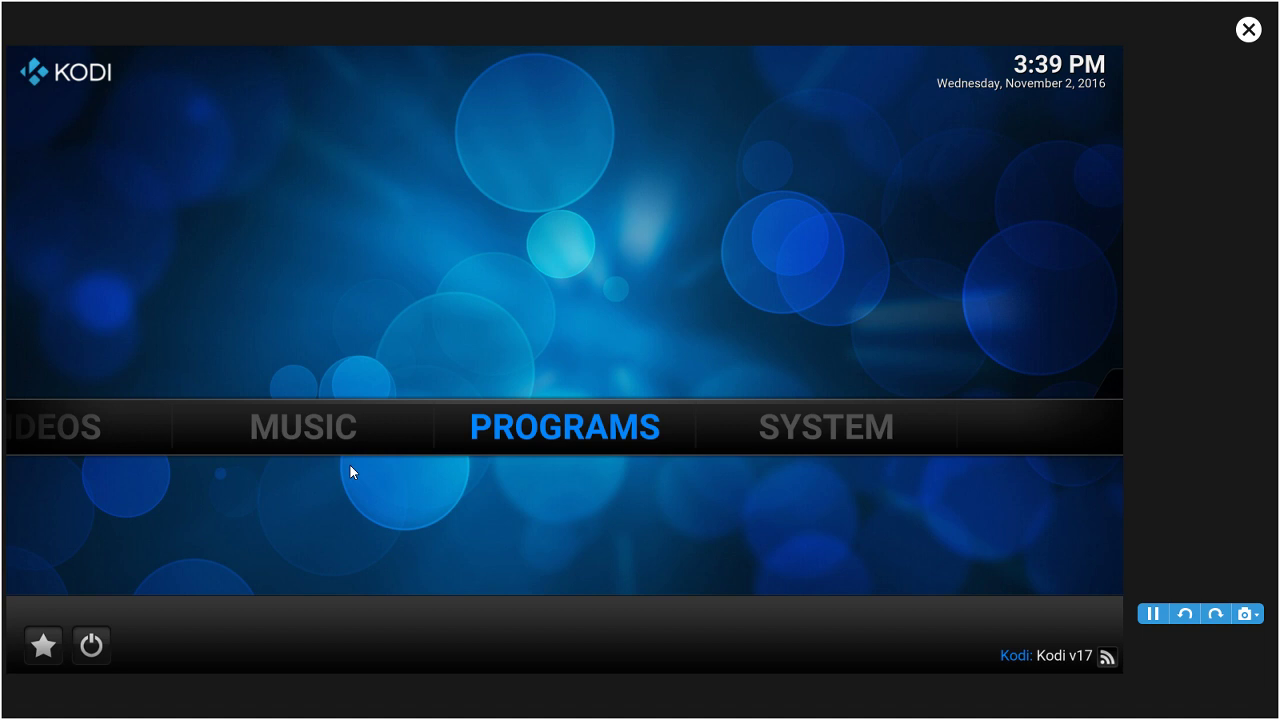
Go to SYSTEM on the home menu and open File manager from its submenu
key("Right")
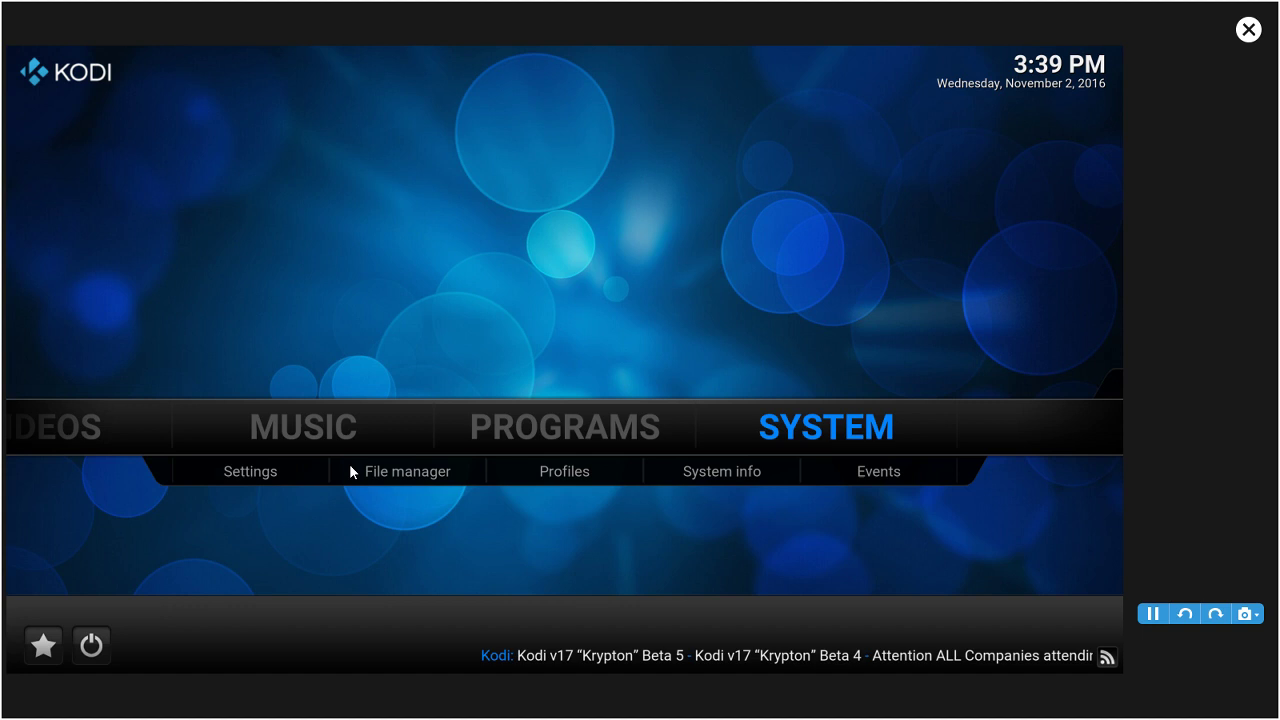
left_click(352, 473)
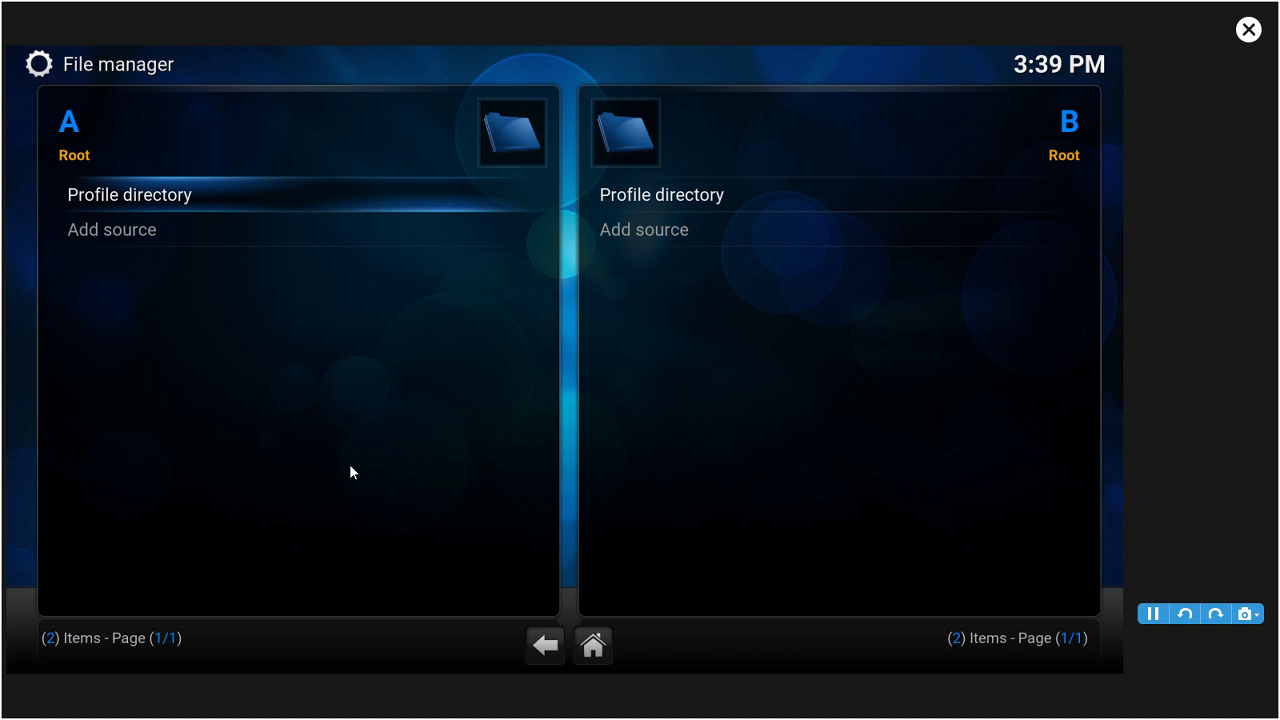
key("Down")
key("Return")
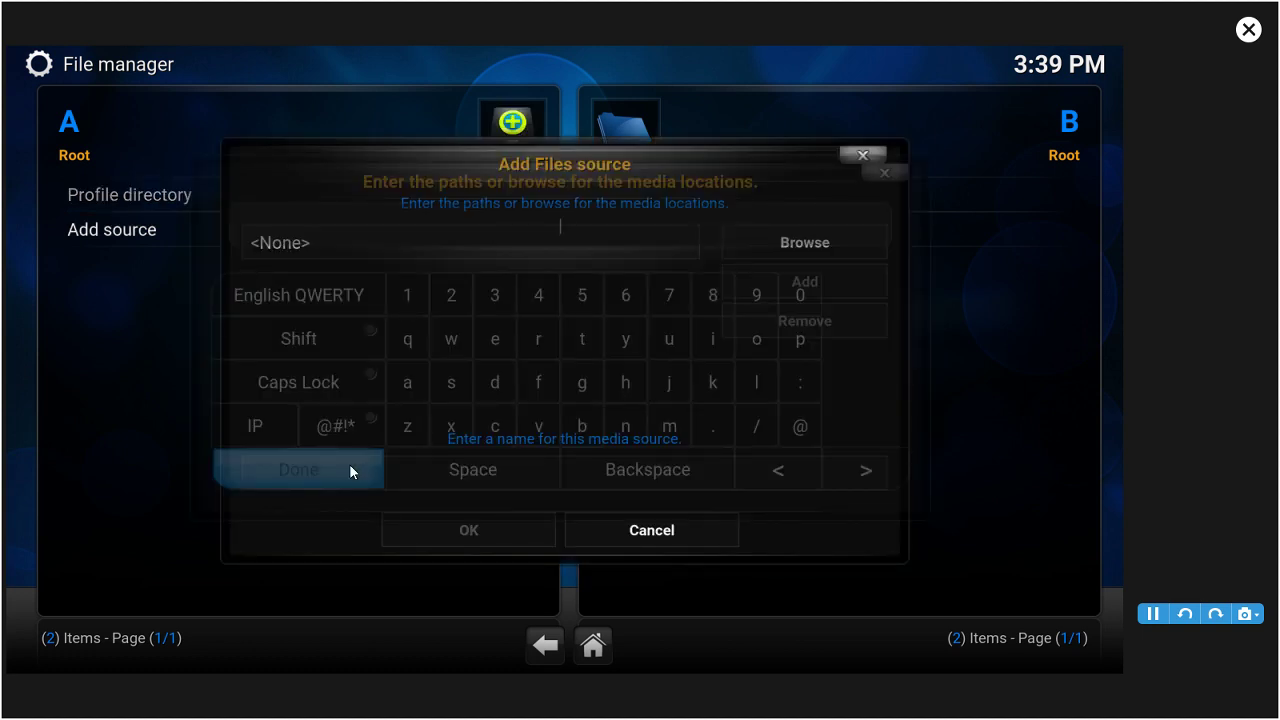
type("http")
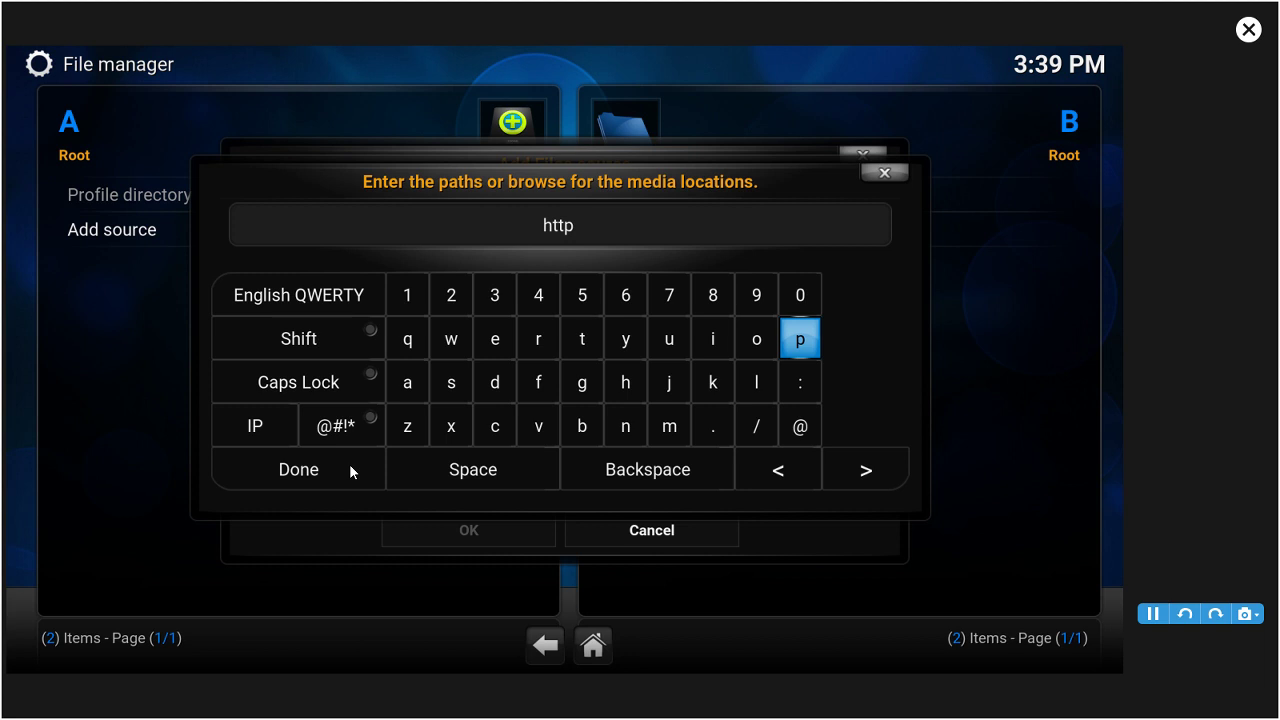
type(":fusio")
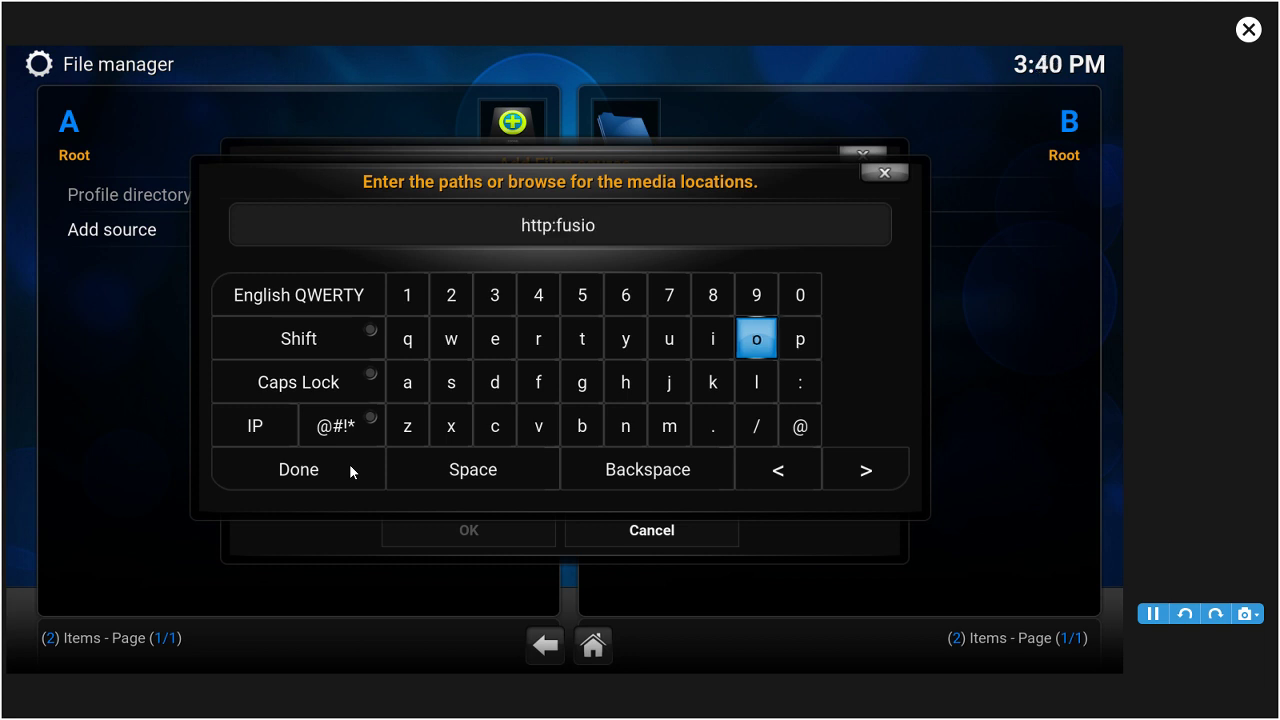
type("n")
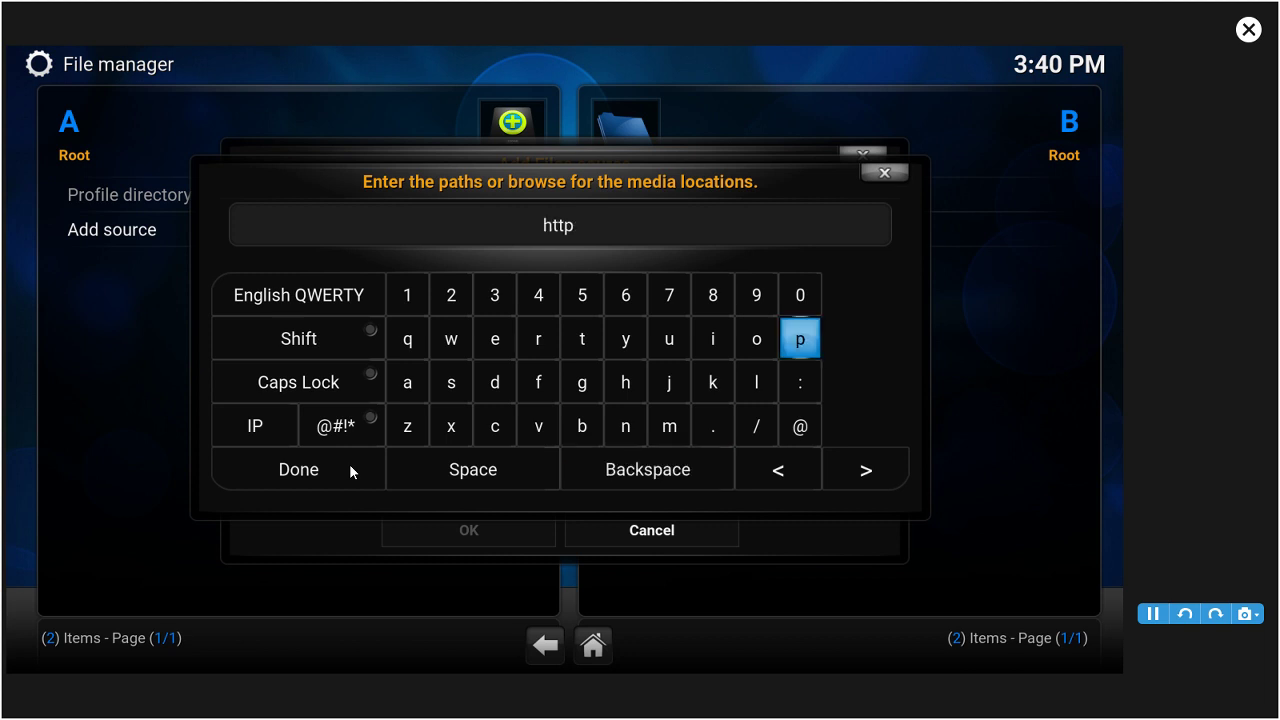
type("://f")
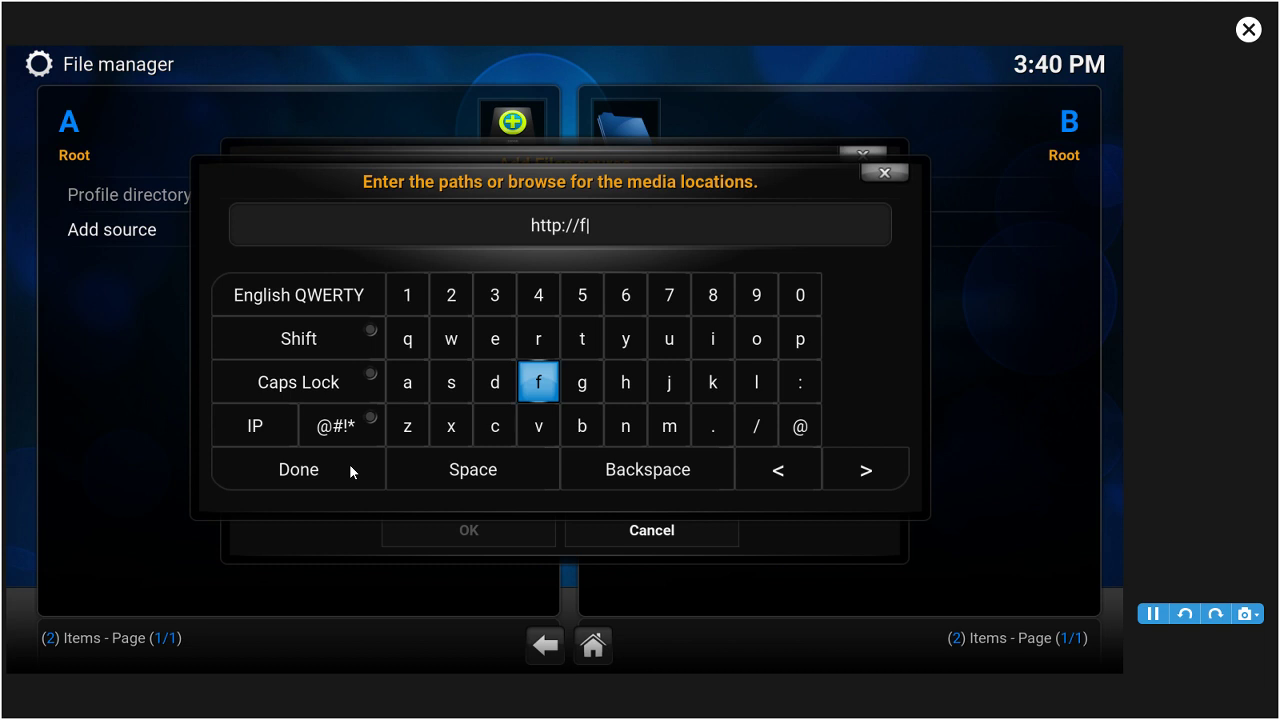
type("usion")
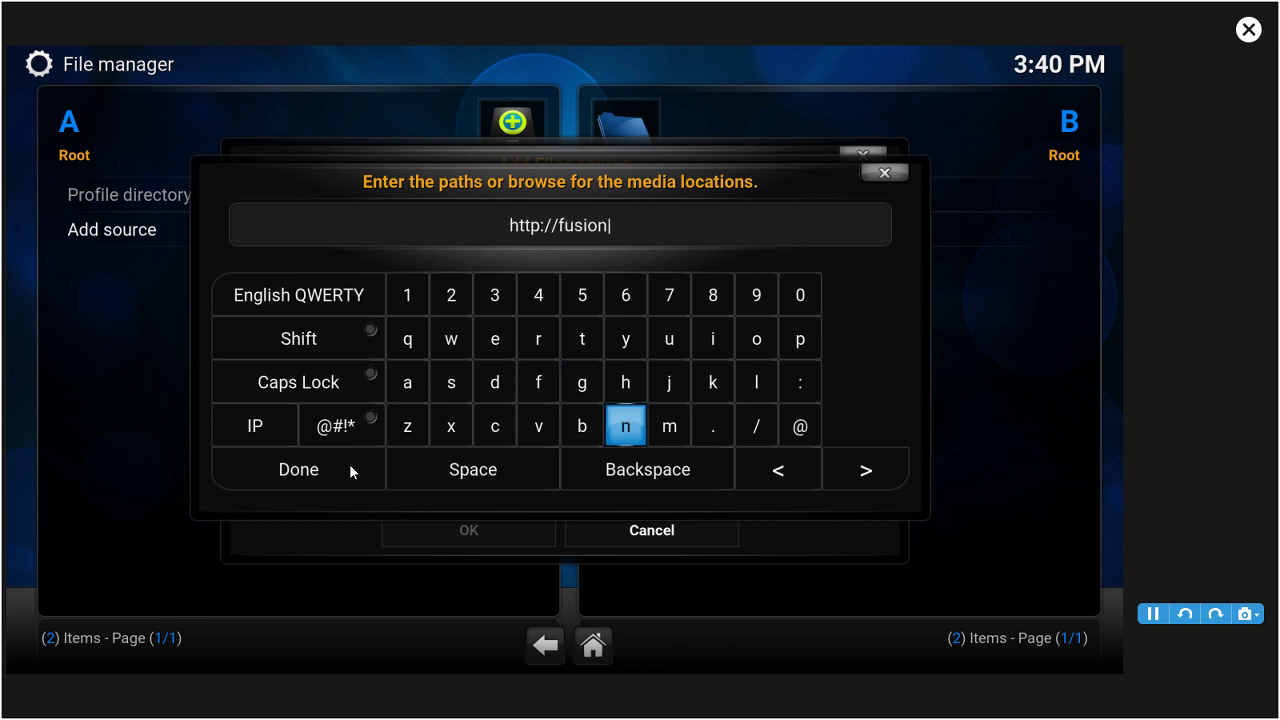
type(".tvadd")
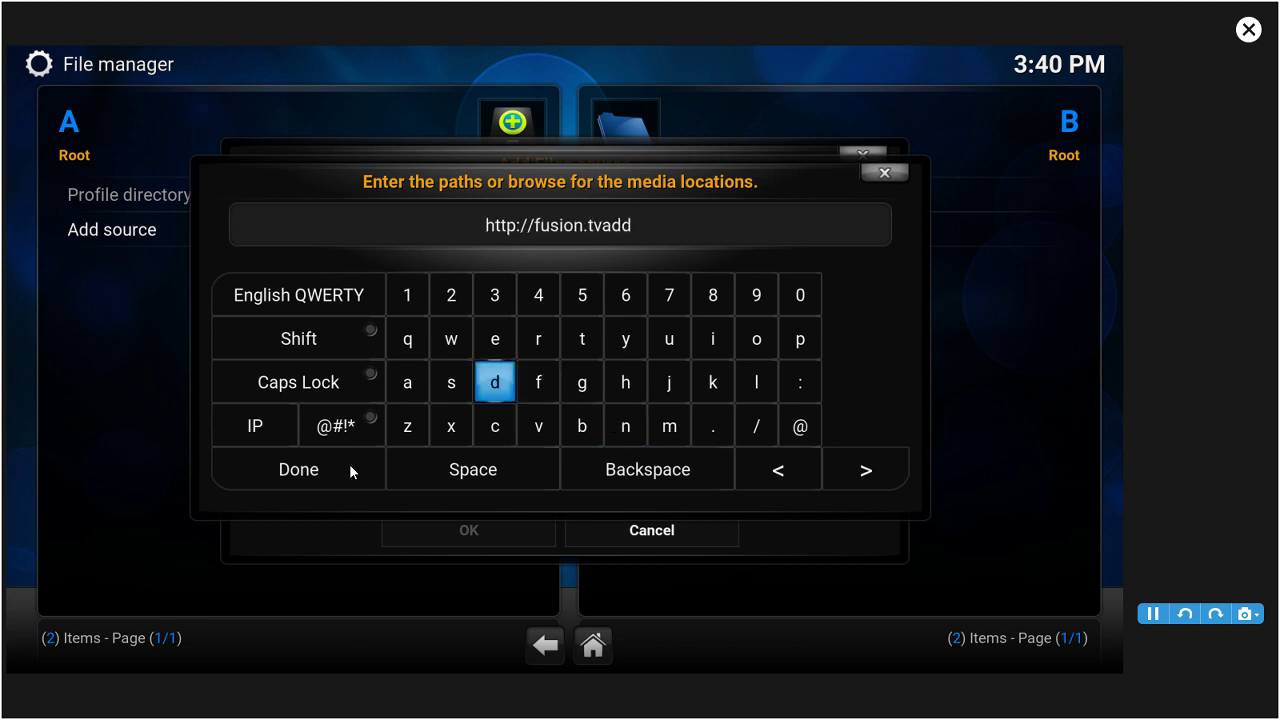
type("ons.")
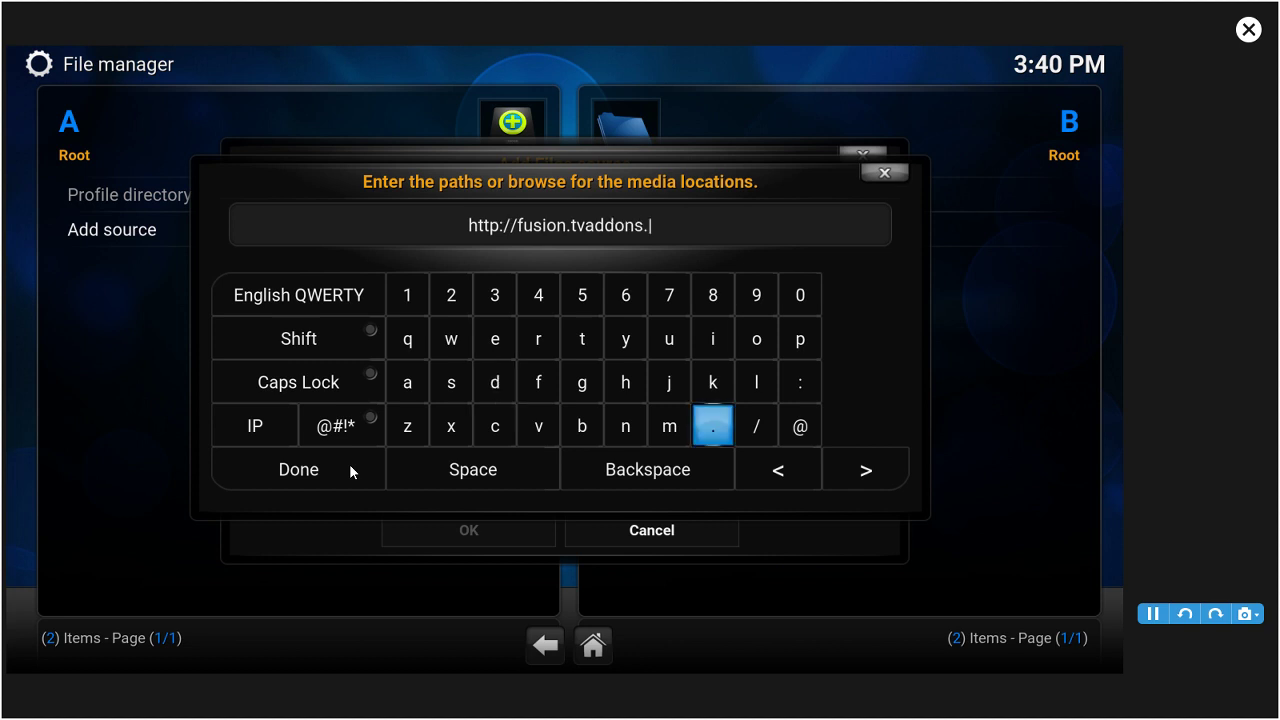
type("ag/")
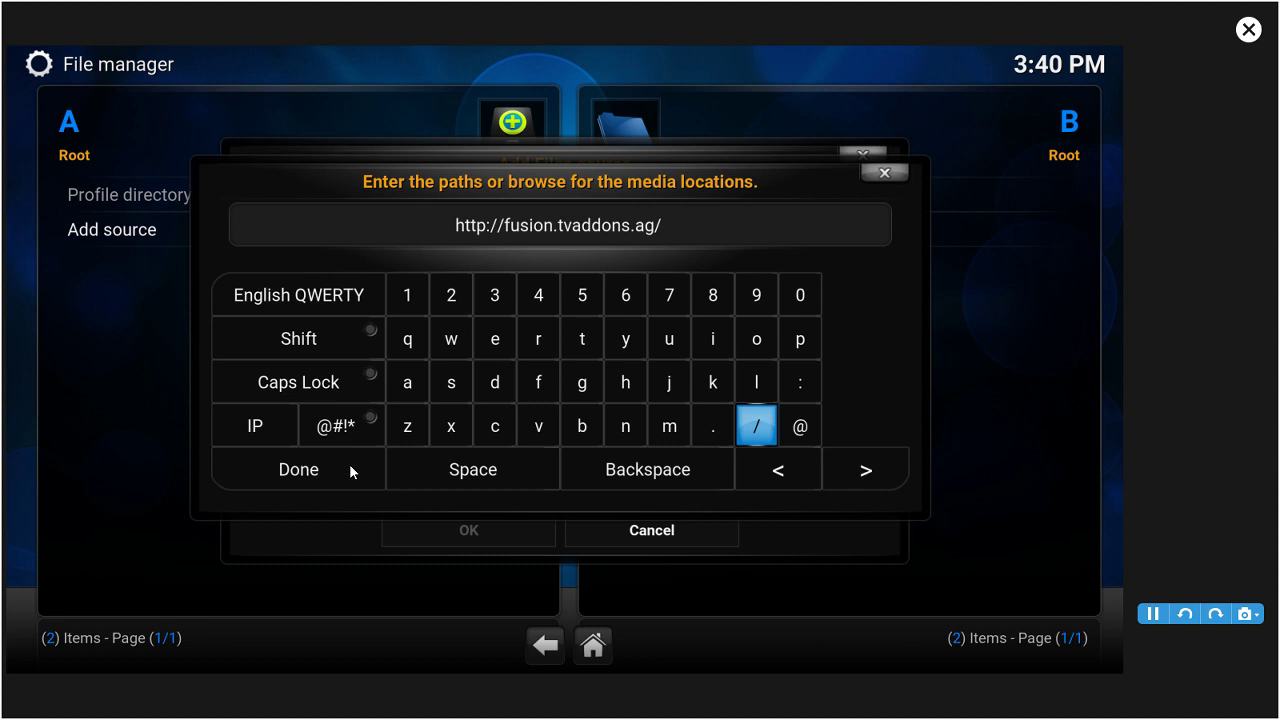
key("Return")
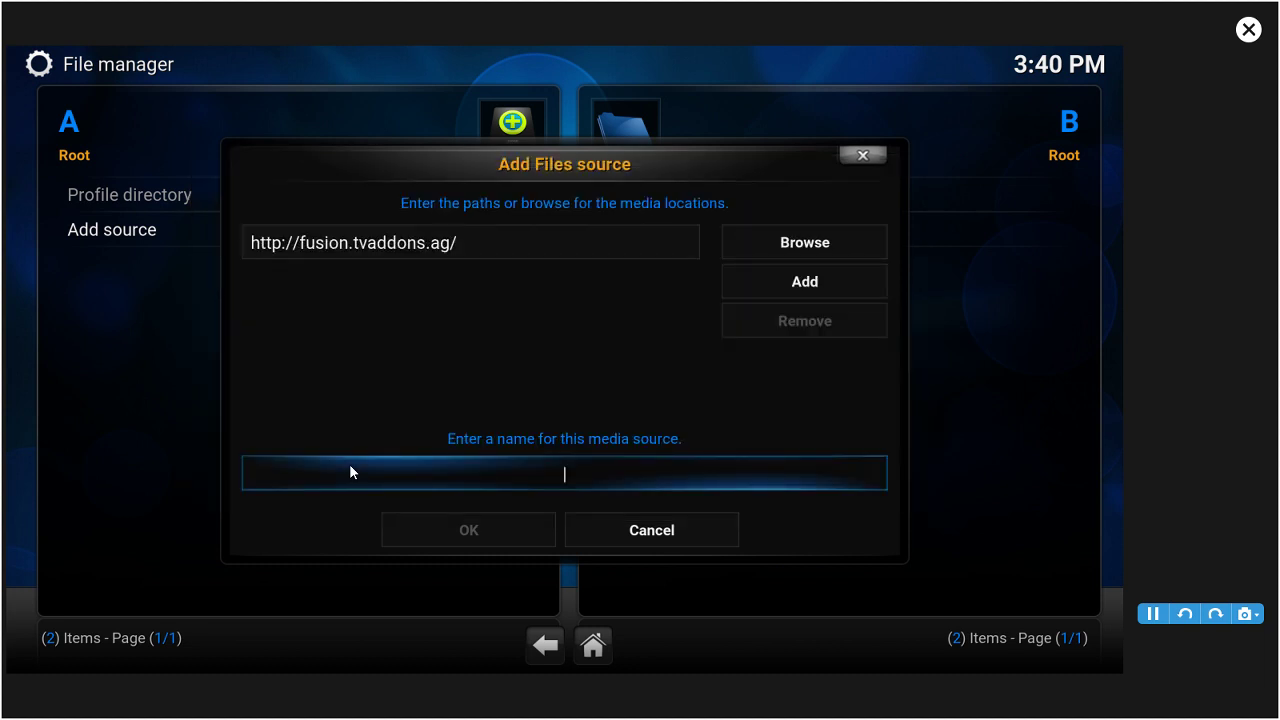
left_click(350, 472)
type("fusio")
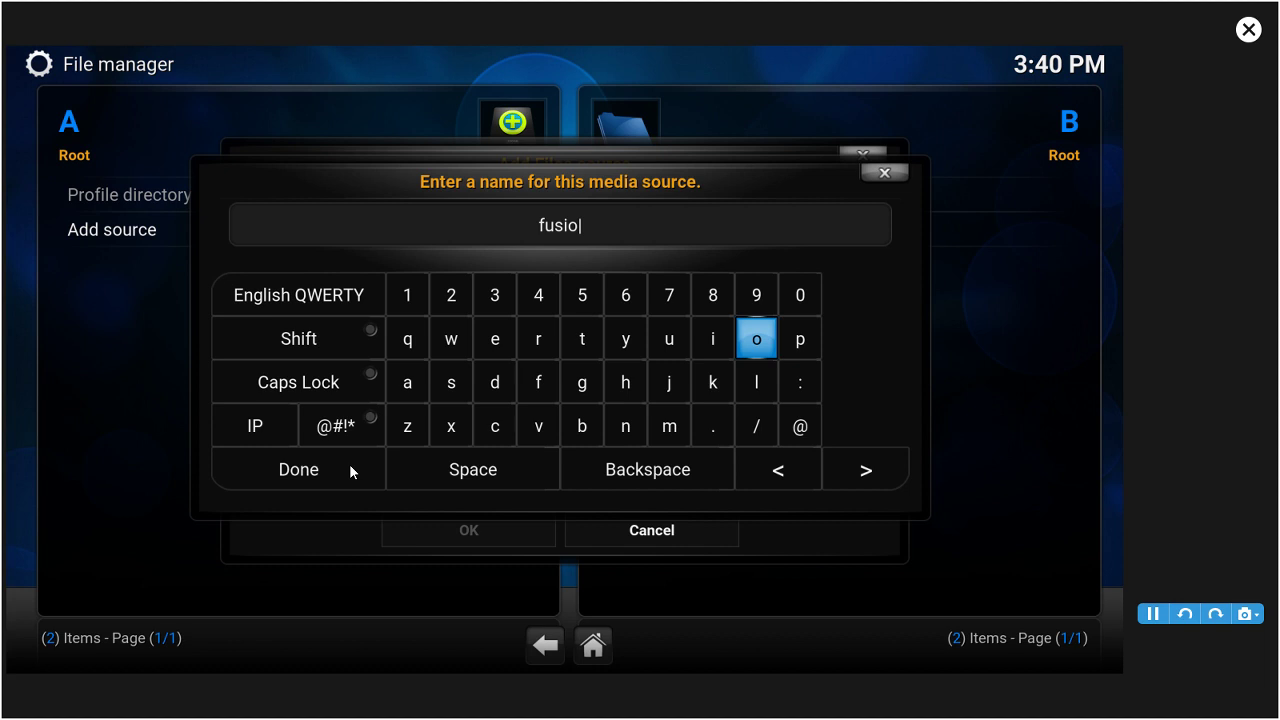
type("n")
key("Return")
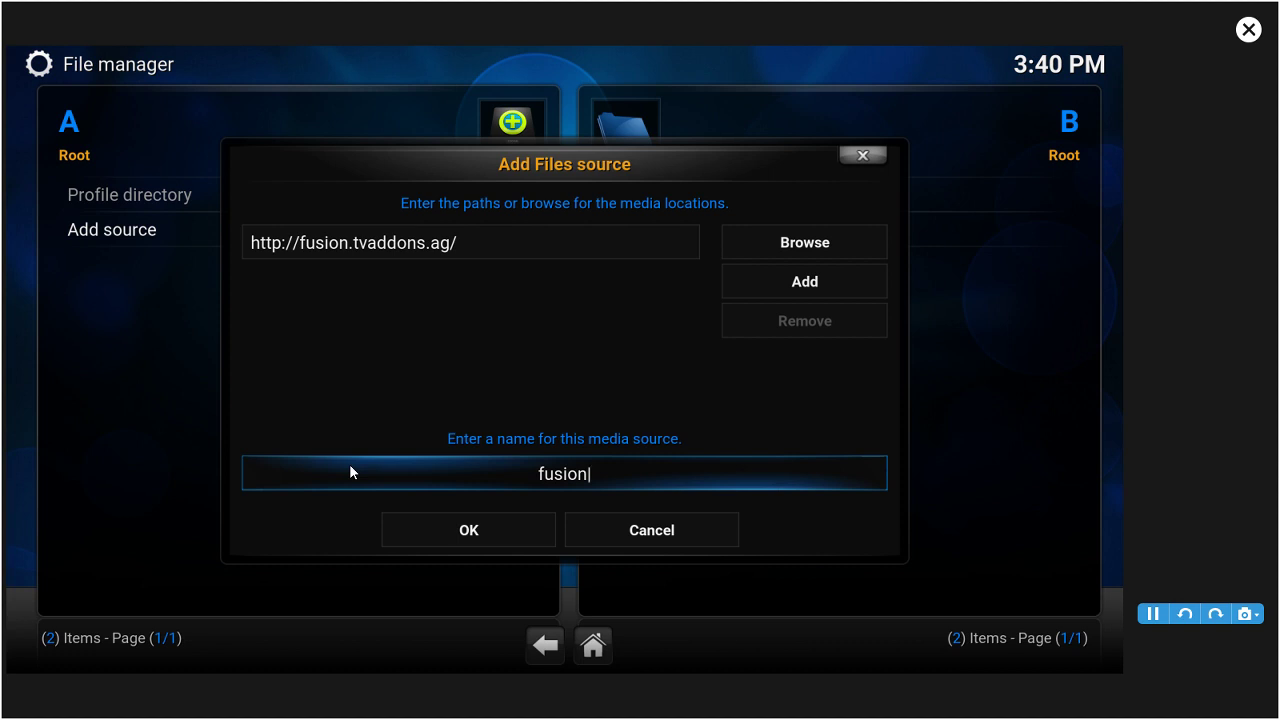
key("Return")
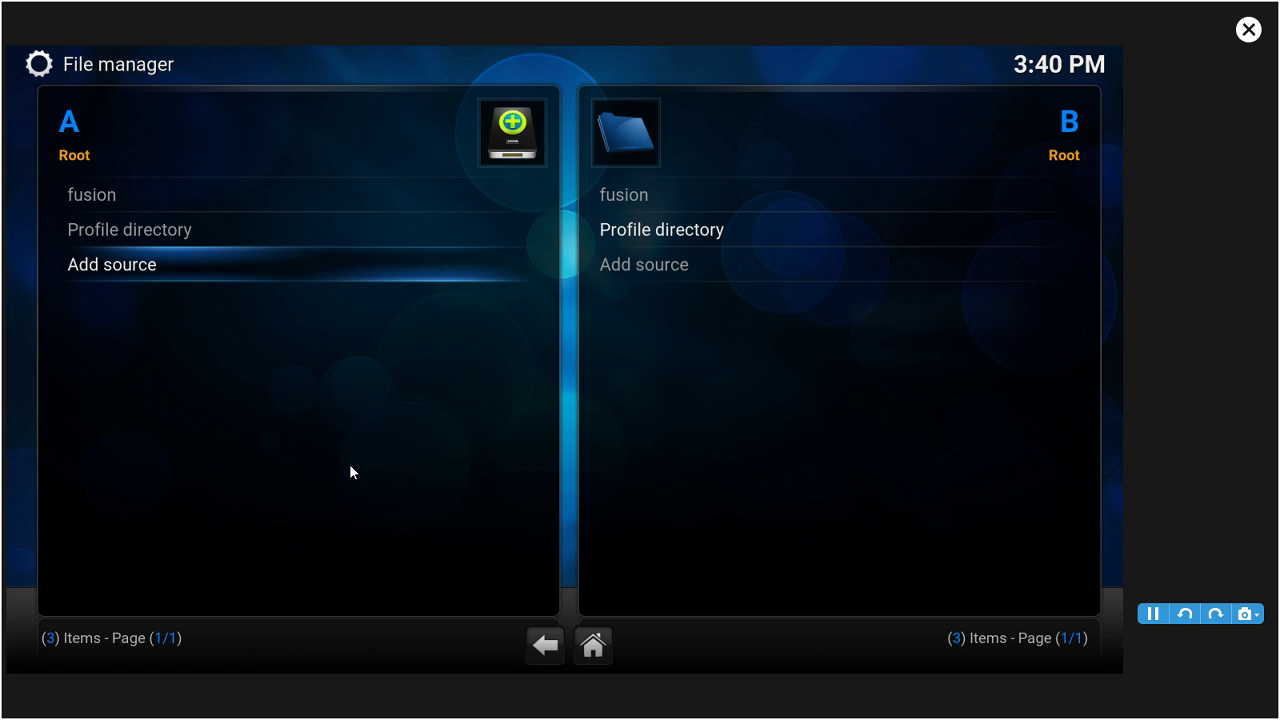
key("Escape")
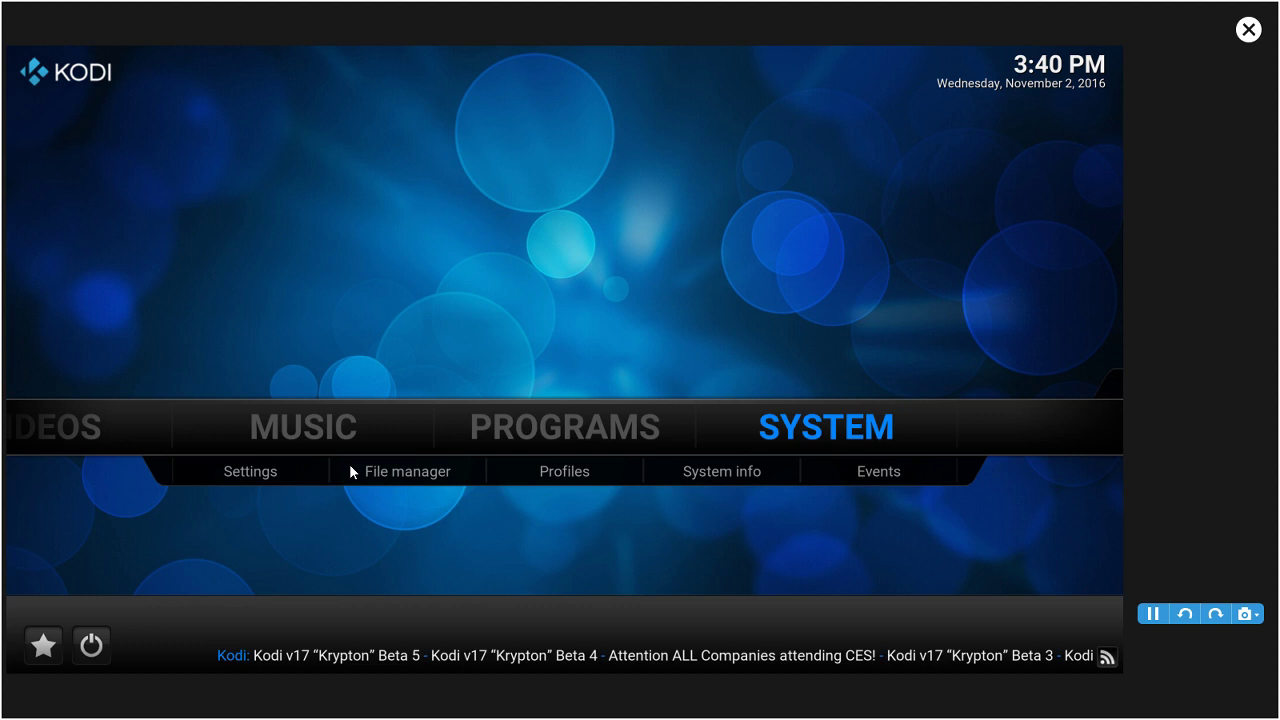
key("Return")
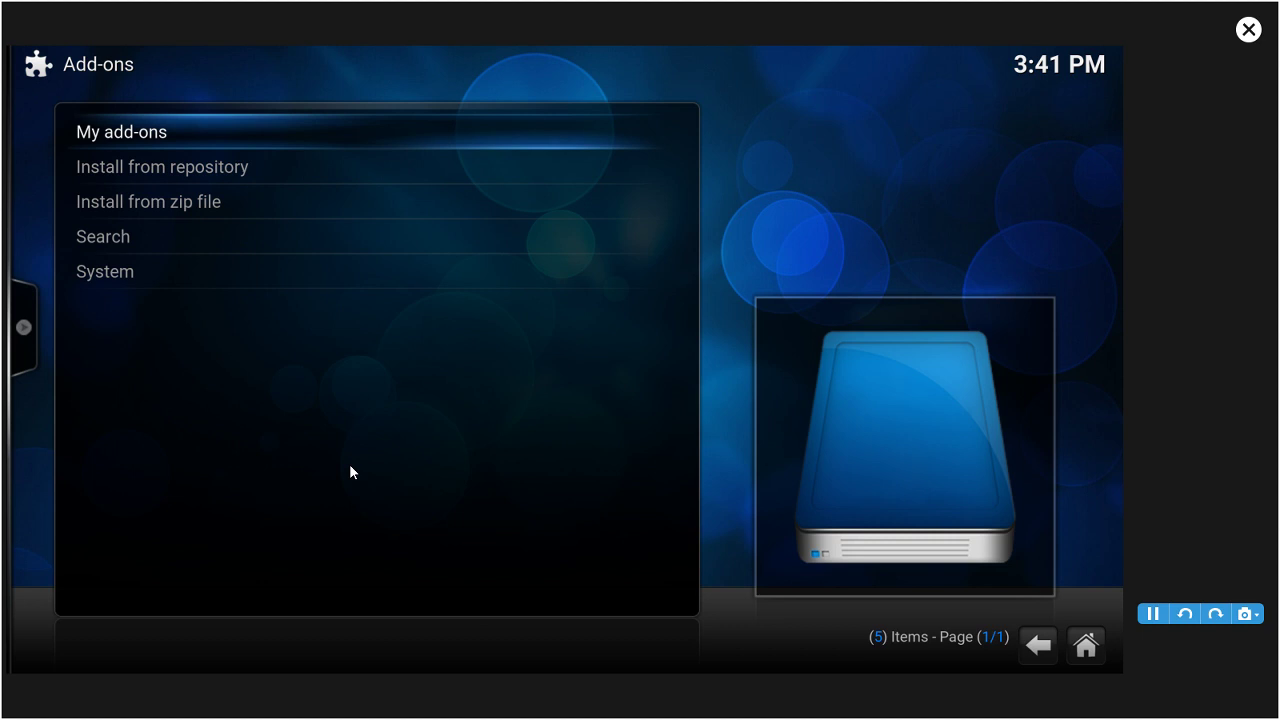
Install plugin.video.hubwizard-1.2.0.zip from the fusion > start-here folder using Install from zip file
key("Down")
key("Down")
key("Return")
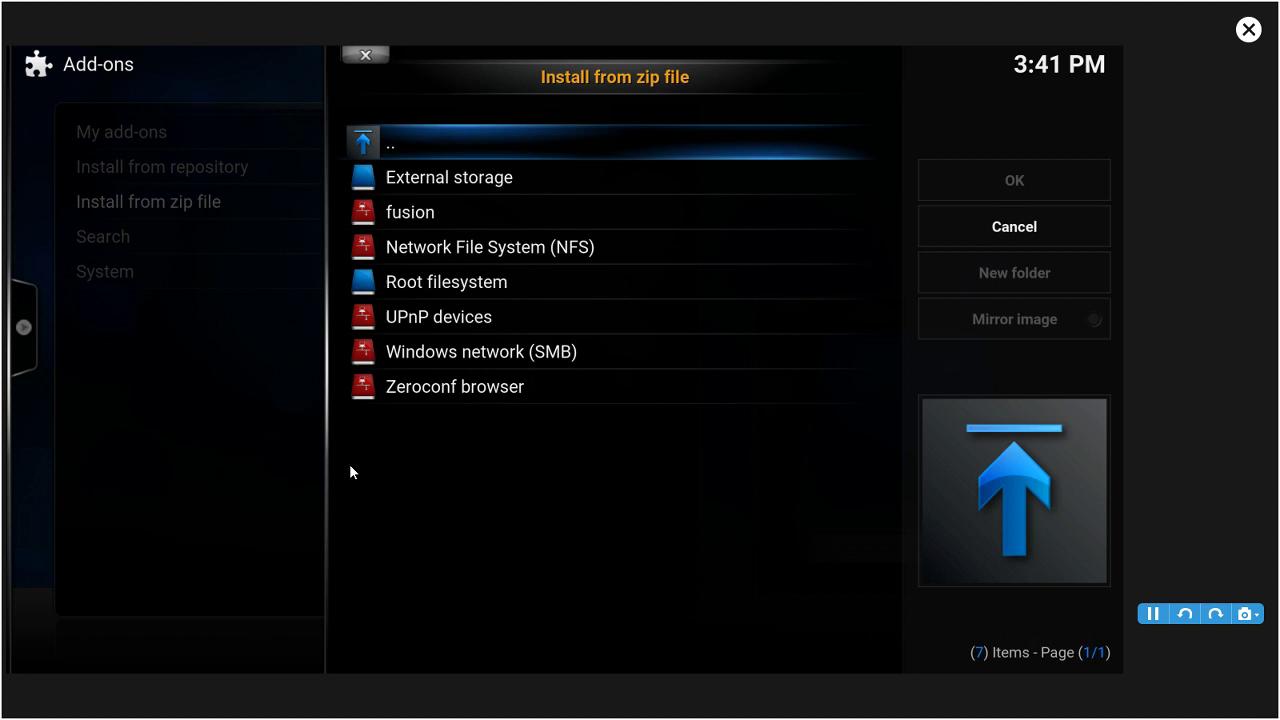
key("Down")
key("Down")
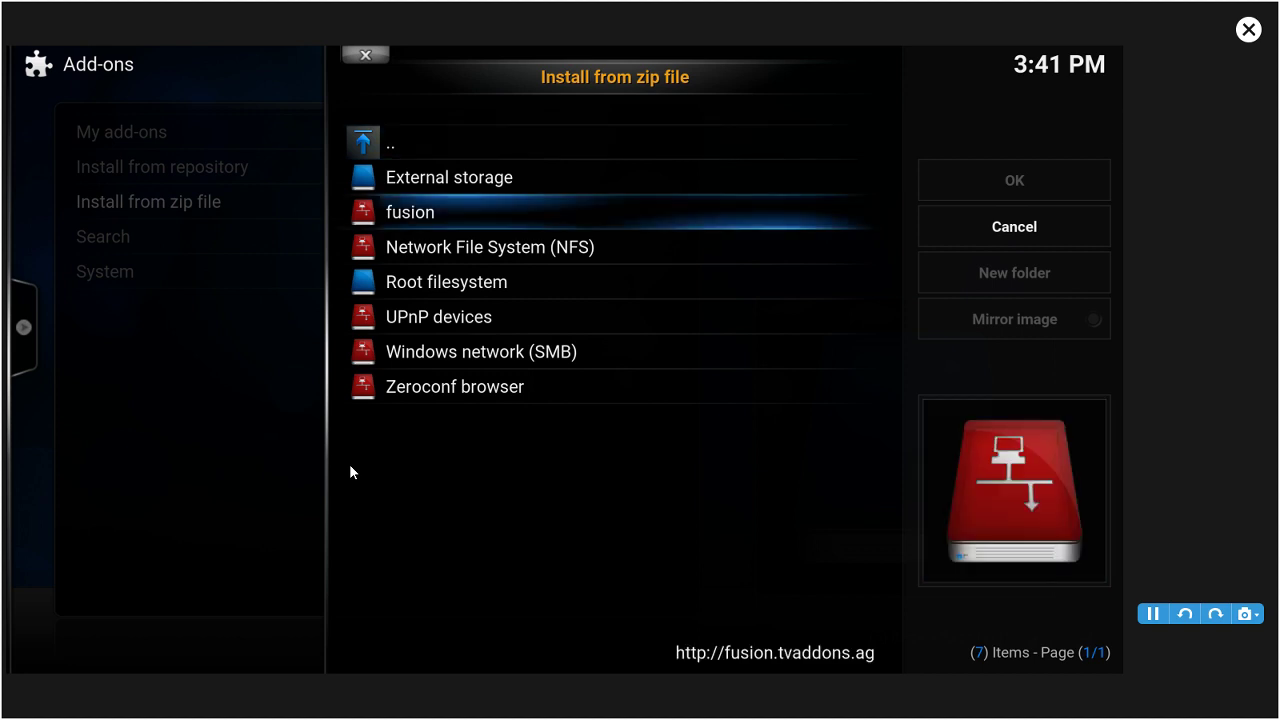
key("Return")
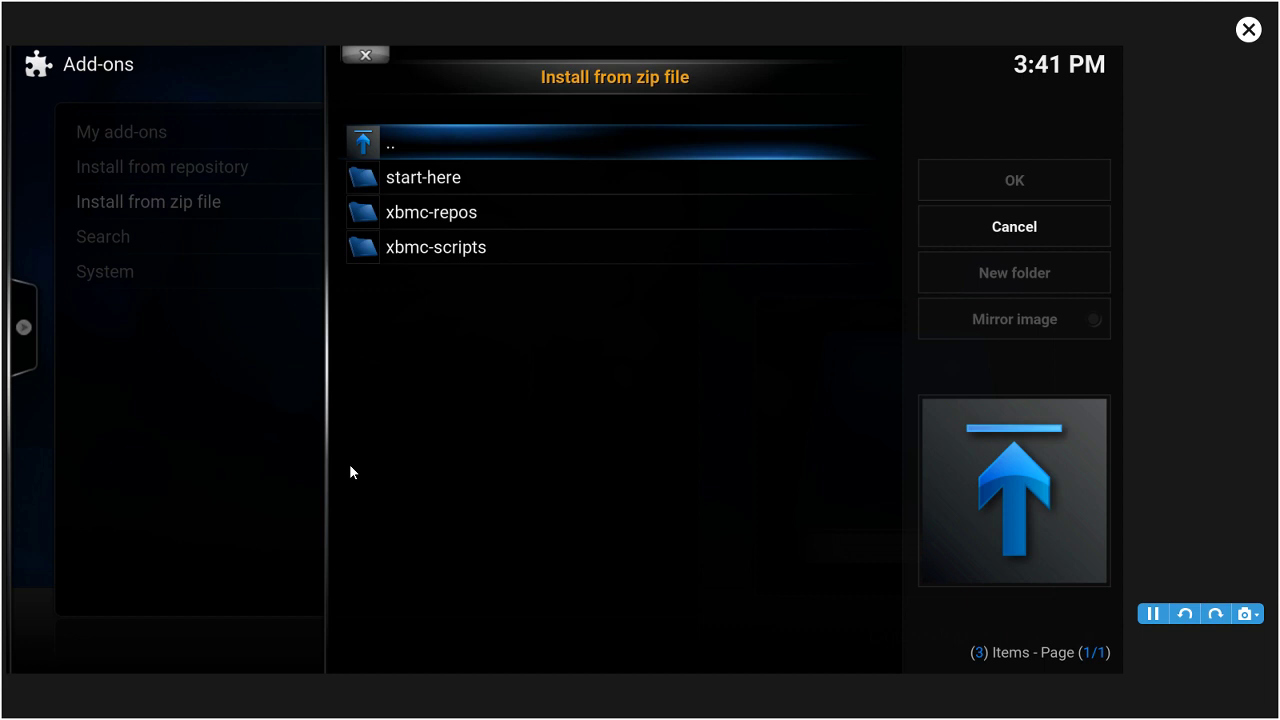
key("Down")
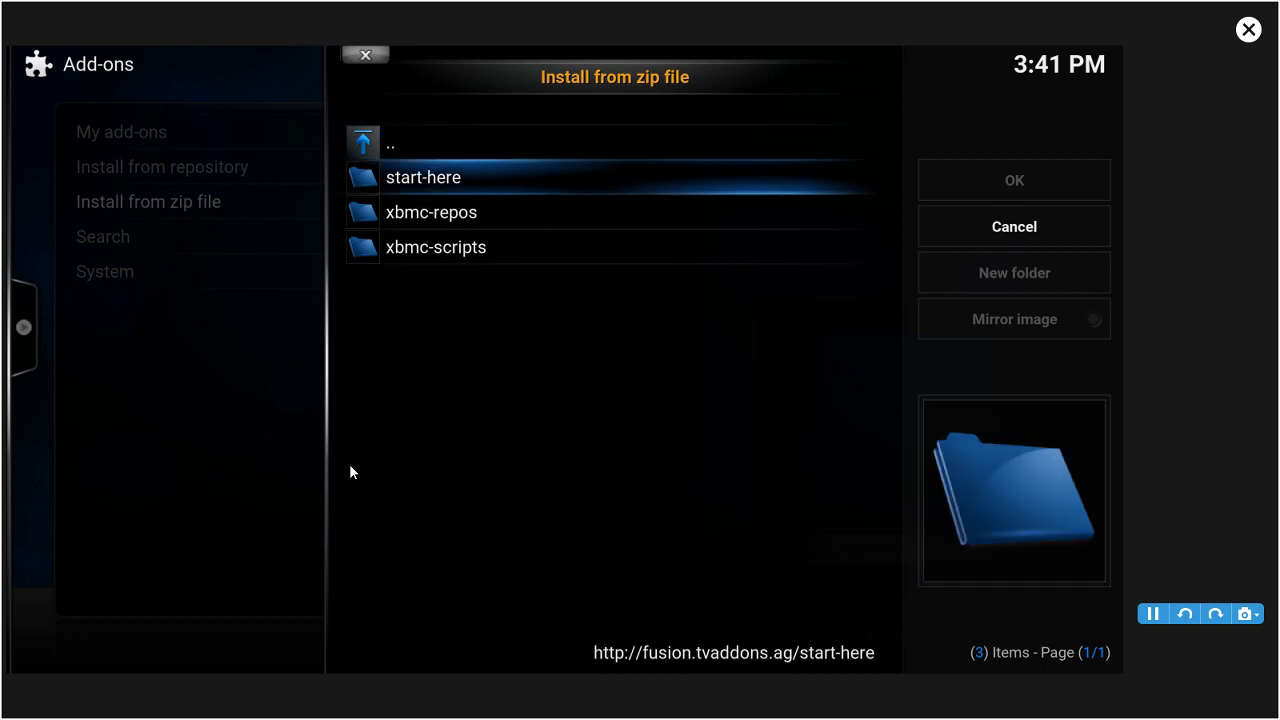
key("Return")
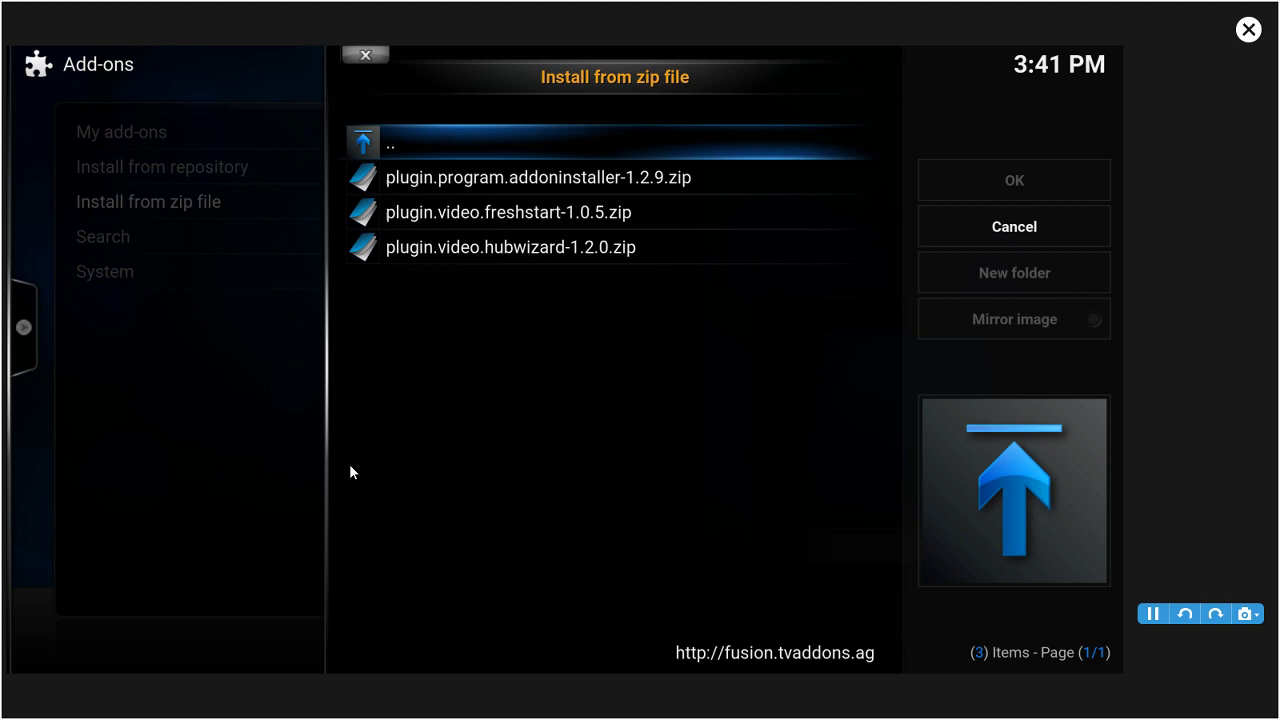
key("Escape")
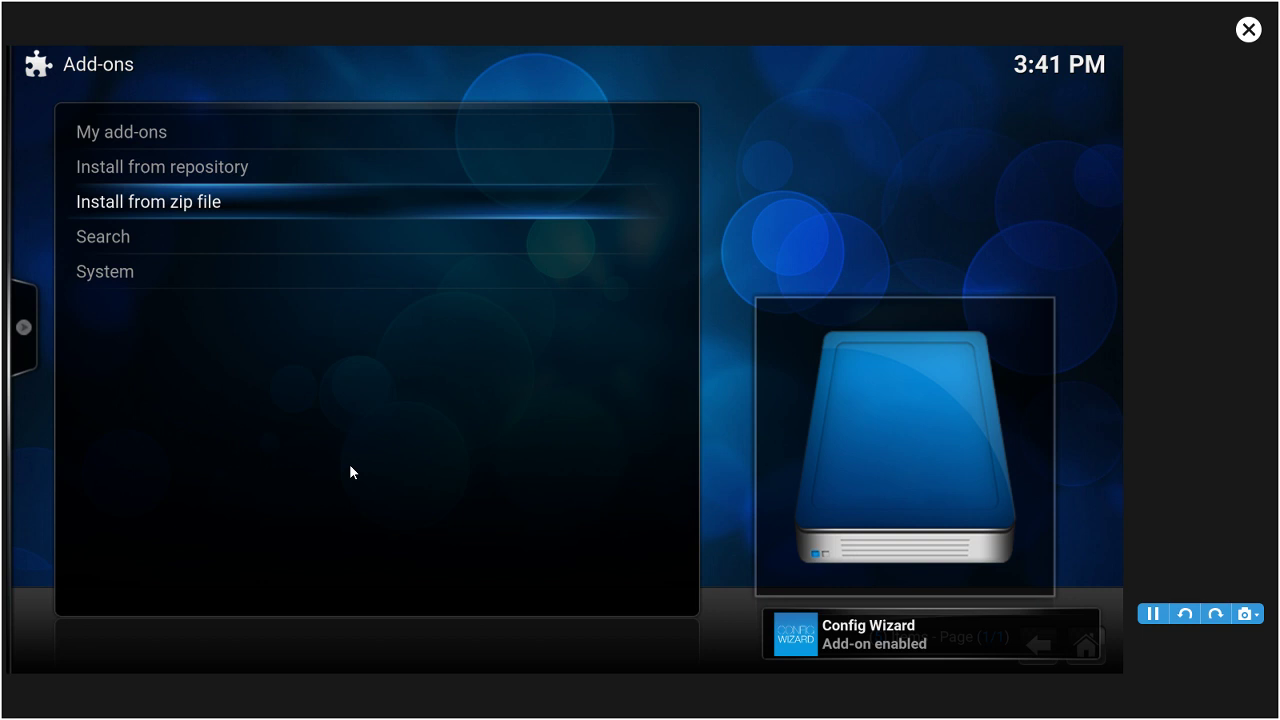
Return home, open Programs > Program add-ons and highlight Config Wizard 1.2.0
key("Escape")
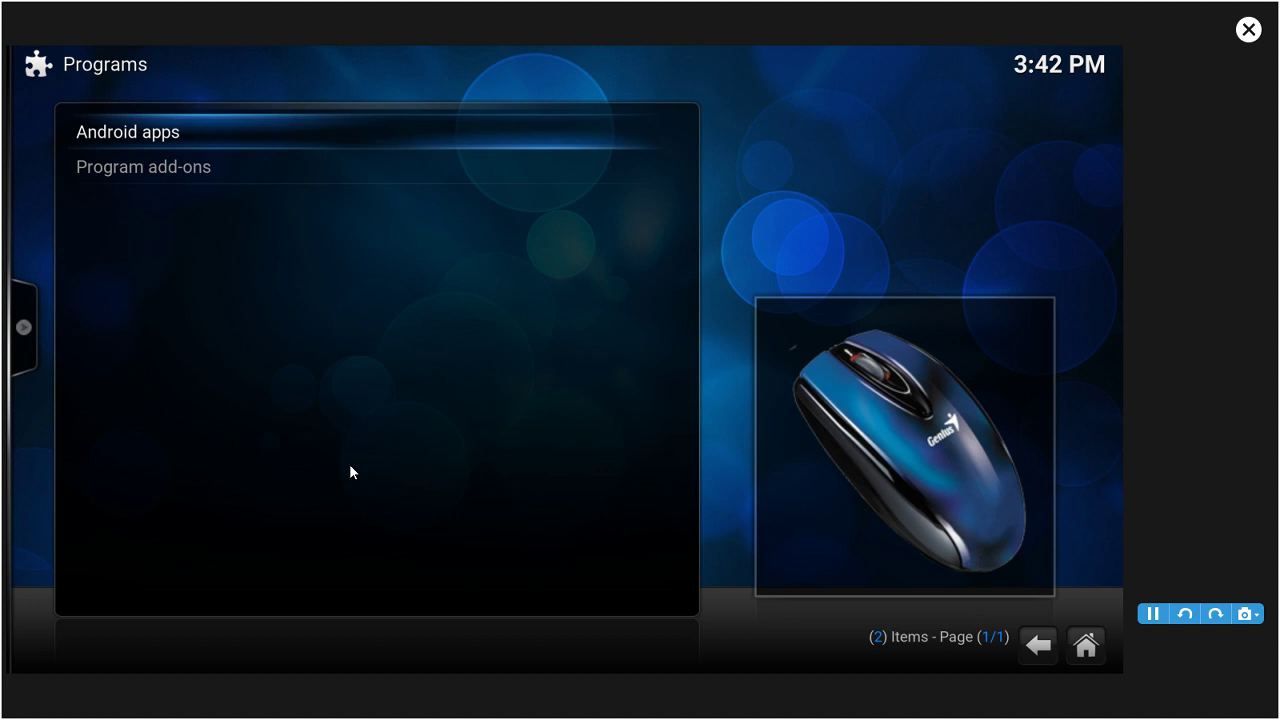
key("Down")
key("Return")
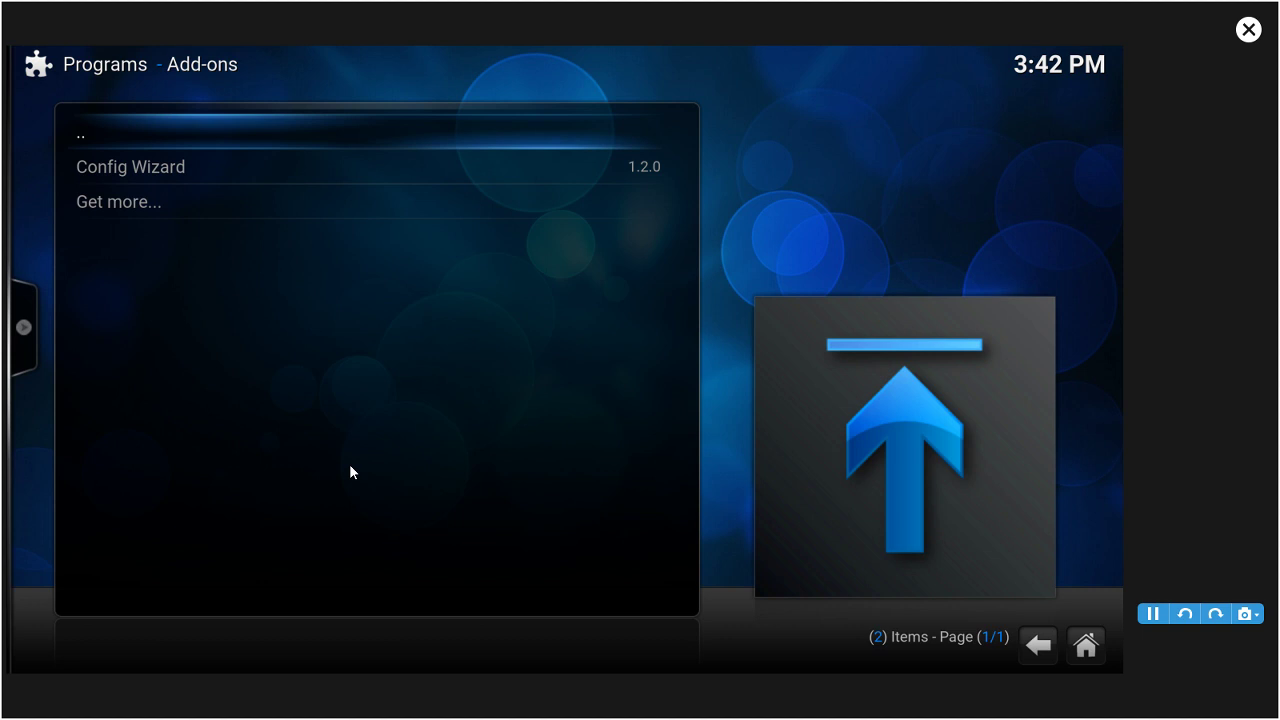
key("Down")
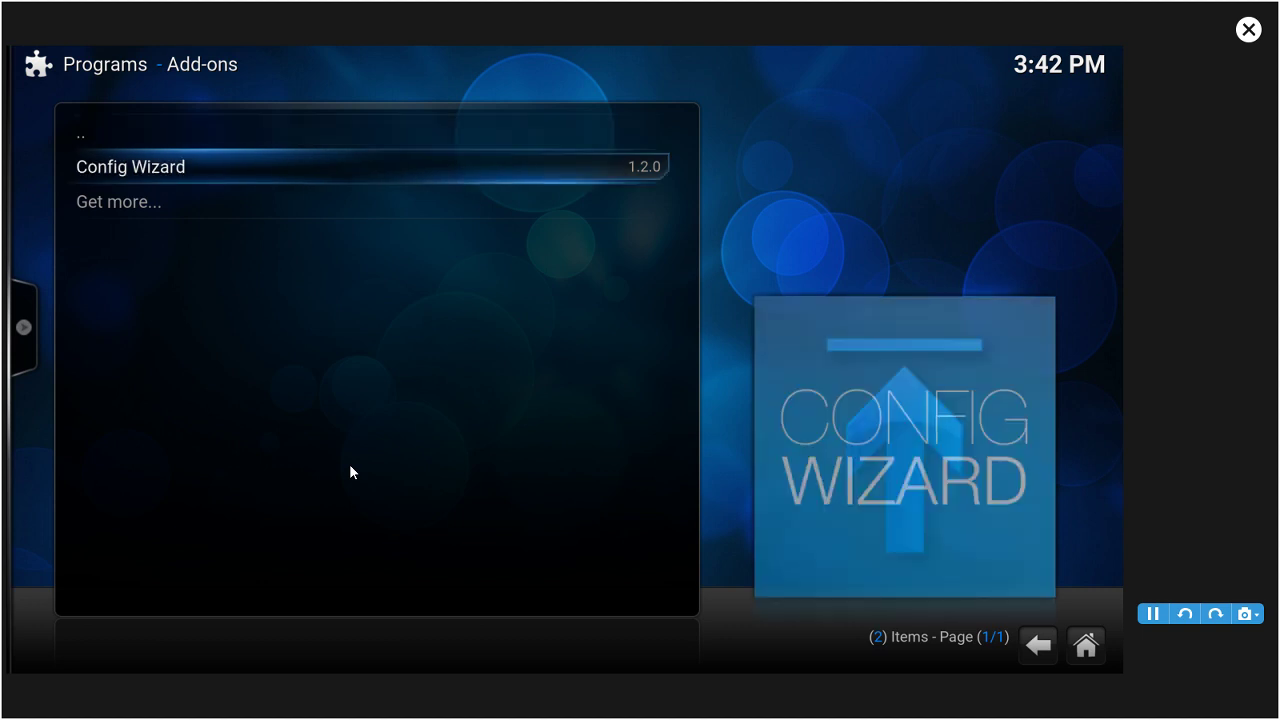
Launch Config Wizard, choose the ANDROID build and answer No to customizing add-ons
key("Return")
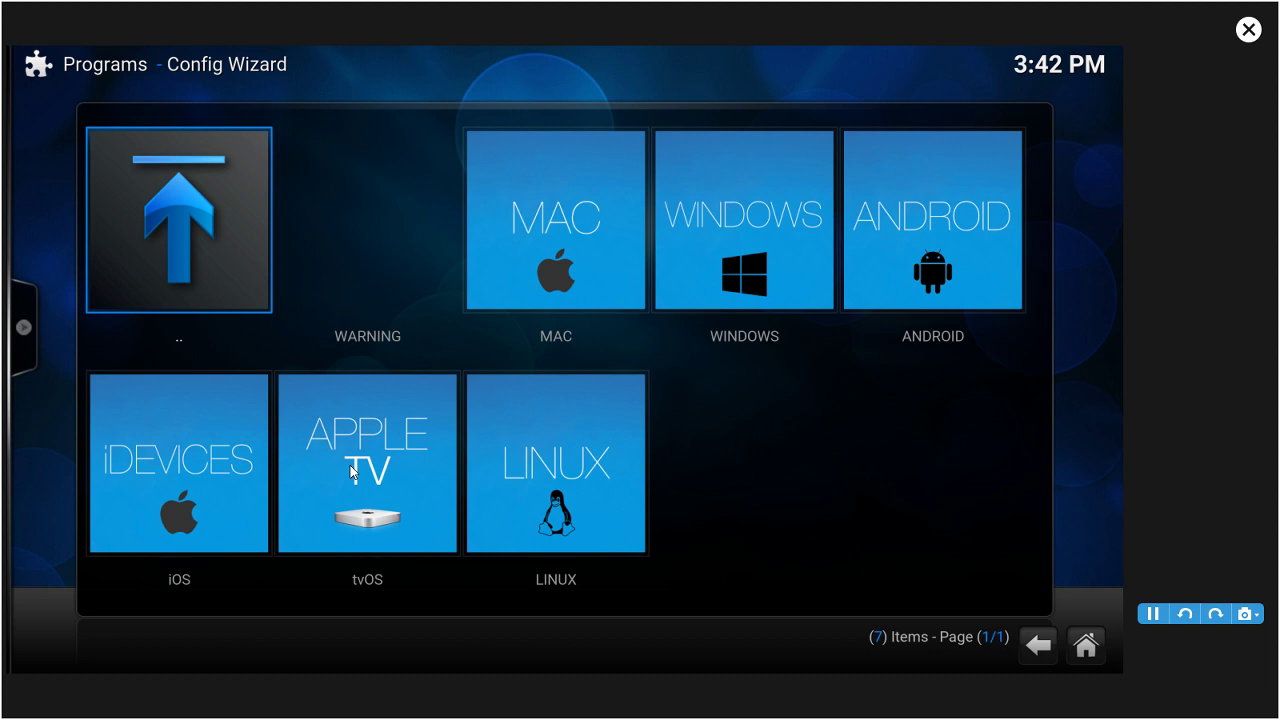
key("Right")
key("Right")
key("Right")
key("Right")
key("Return")
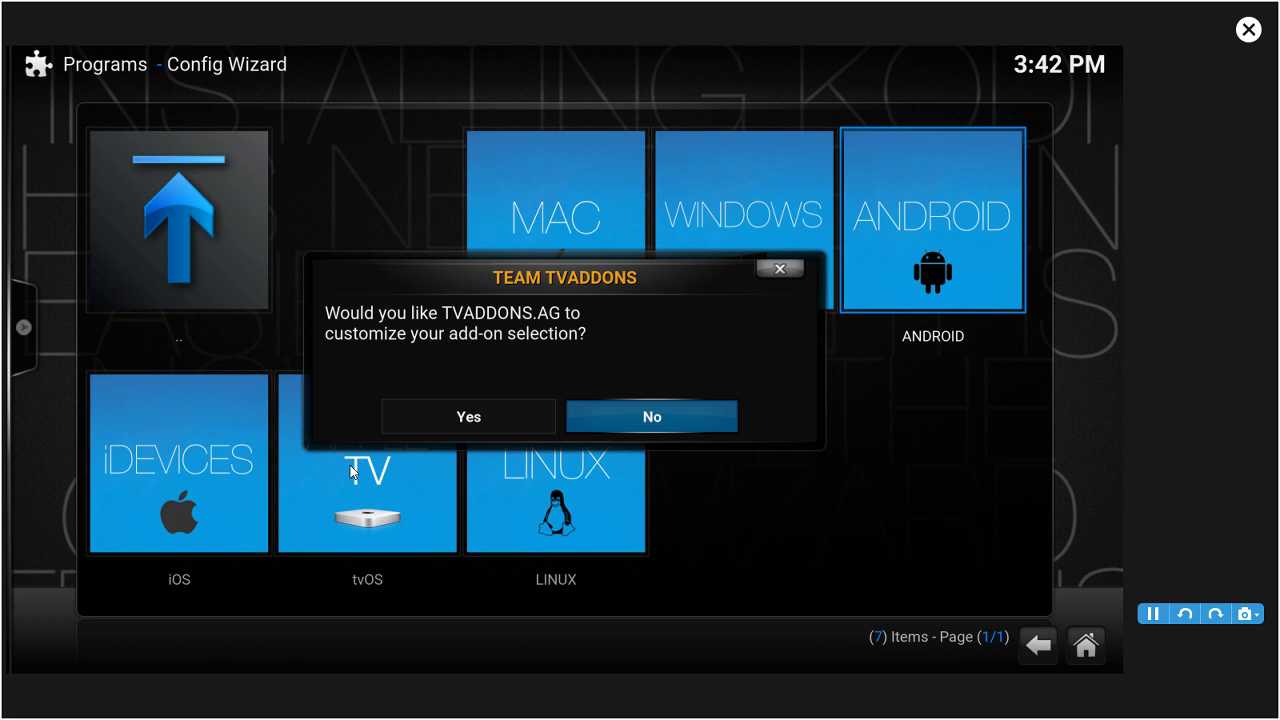
key("Return")
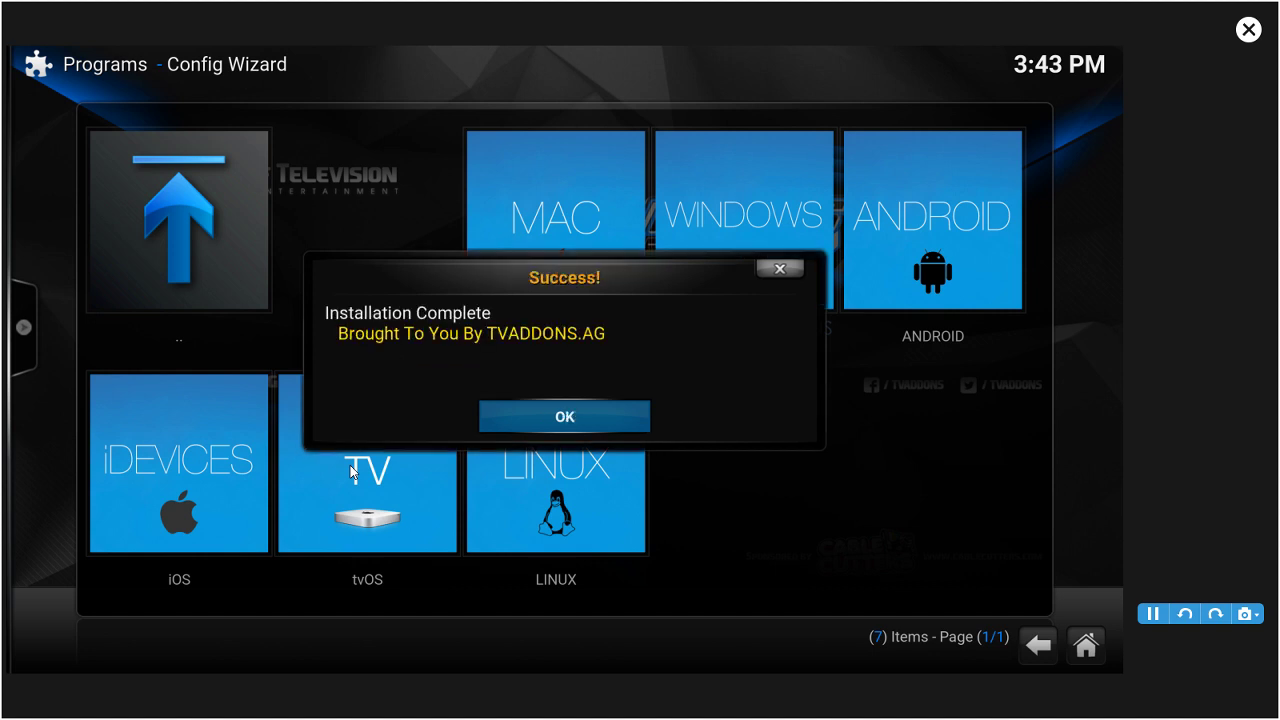
Dismiss the Success dialog and move the home menu to VIDEOS, showing Exodus and SALTS
key("Return")
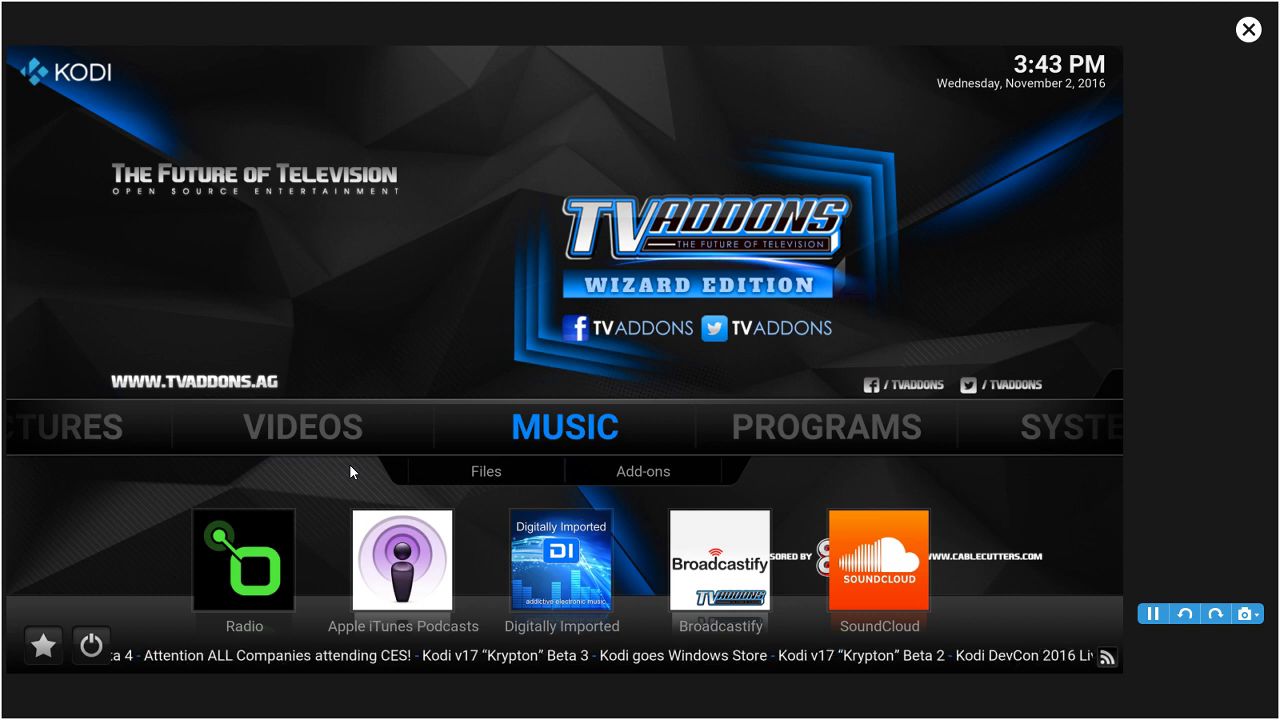
key("Left")
key("Left")
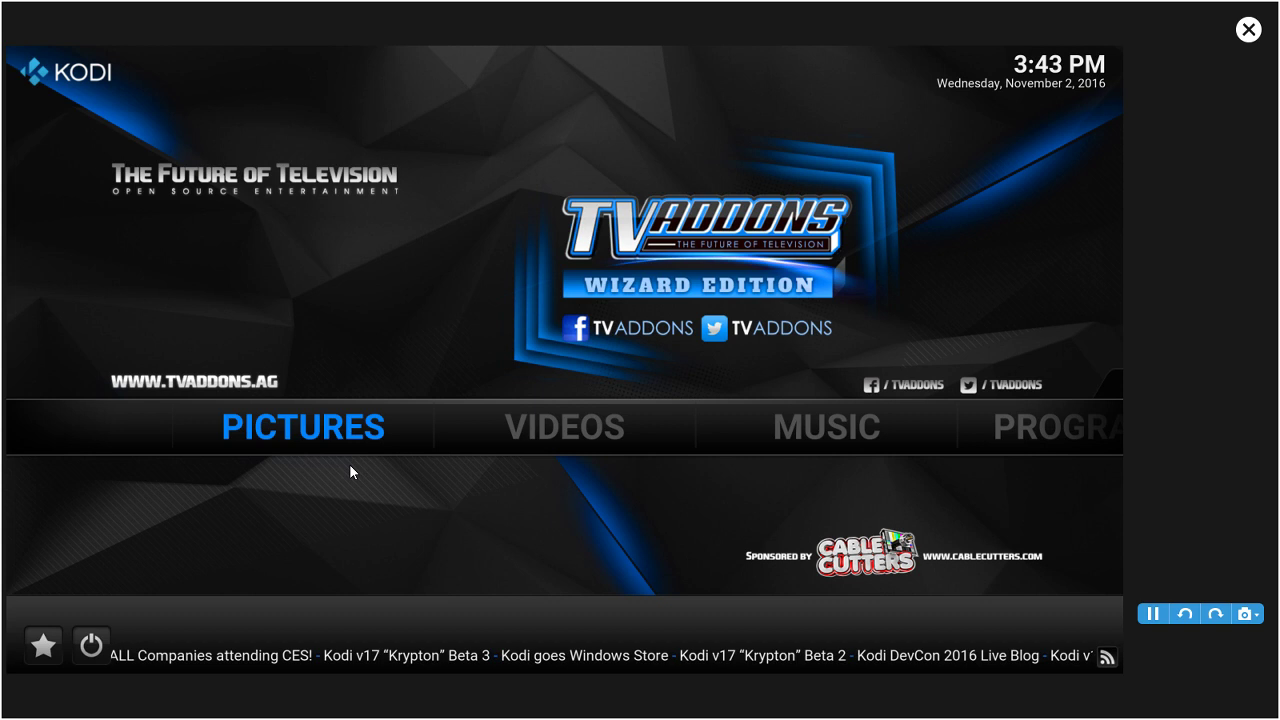
key("Right")
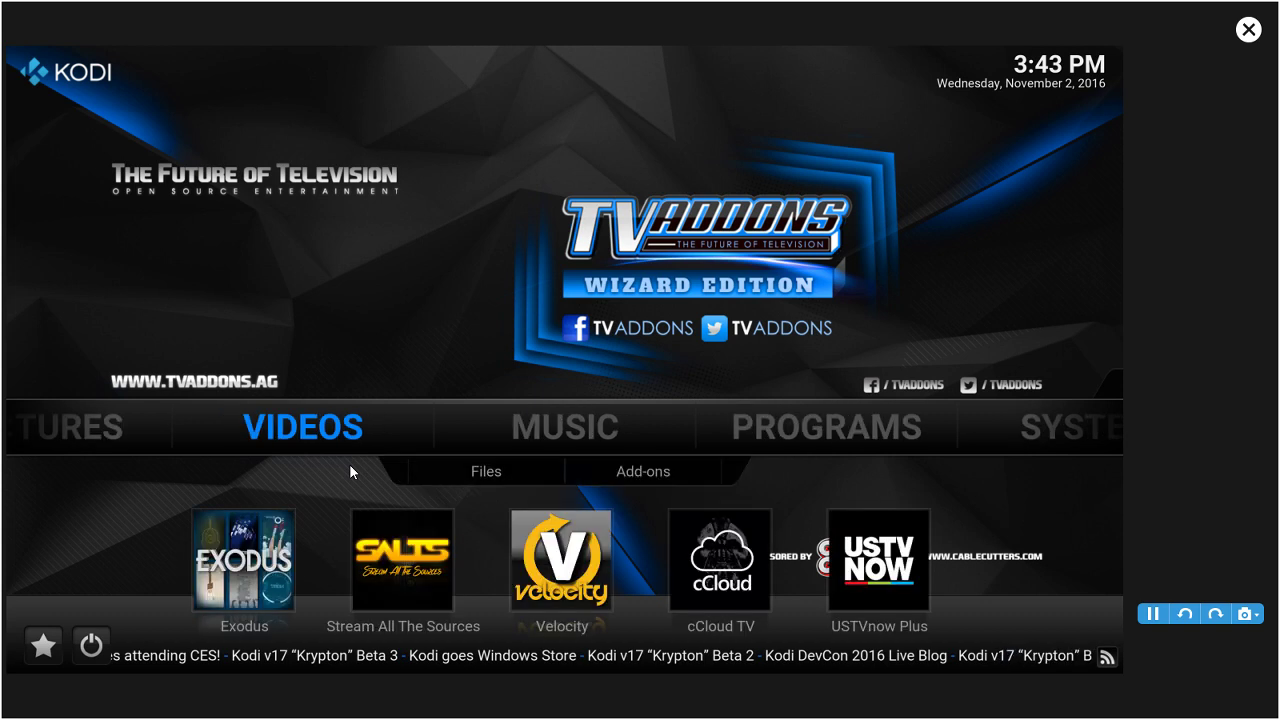